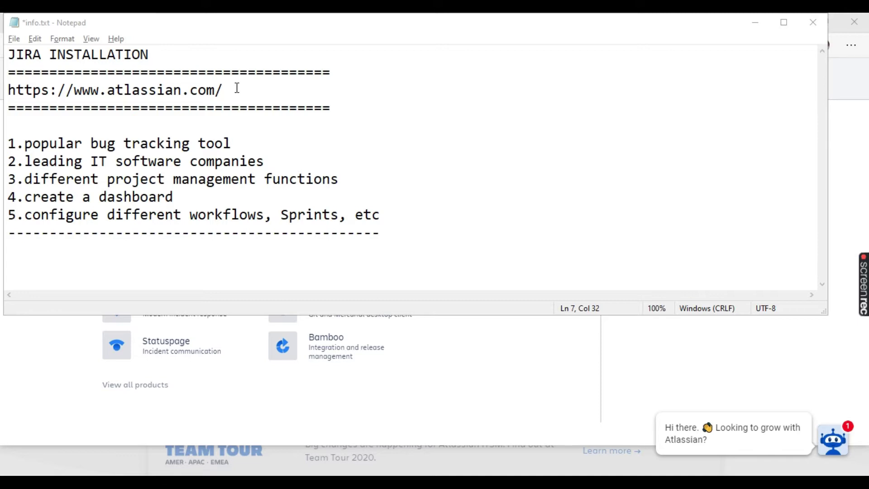
pyautogui.moveTo(235, 89); pyautogui.dragTo(6, 83)
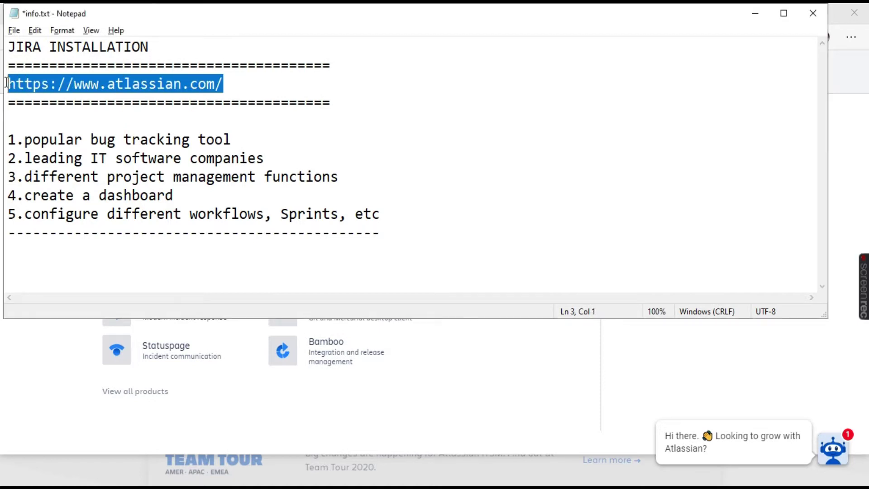
pyautogui.click(403, 452)
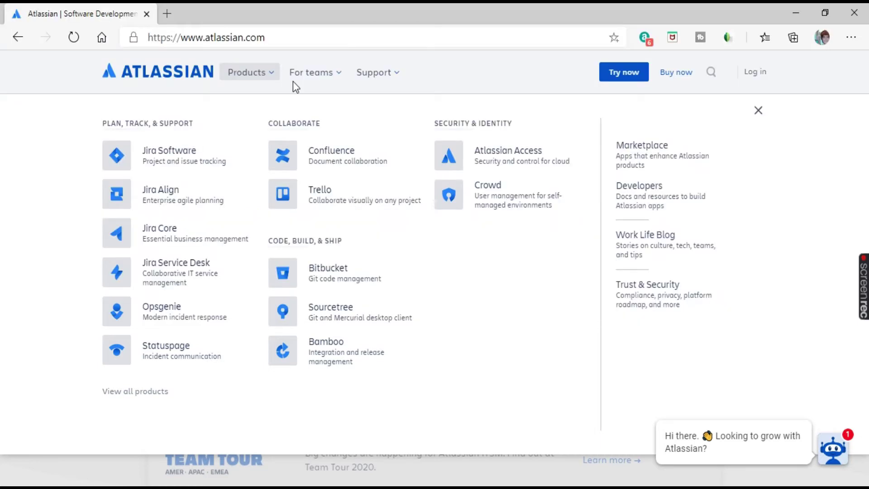
# Step: Go to the Jira Software product page through the Atlassian Products list
pyautogui.click(283, 31)
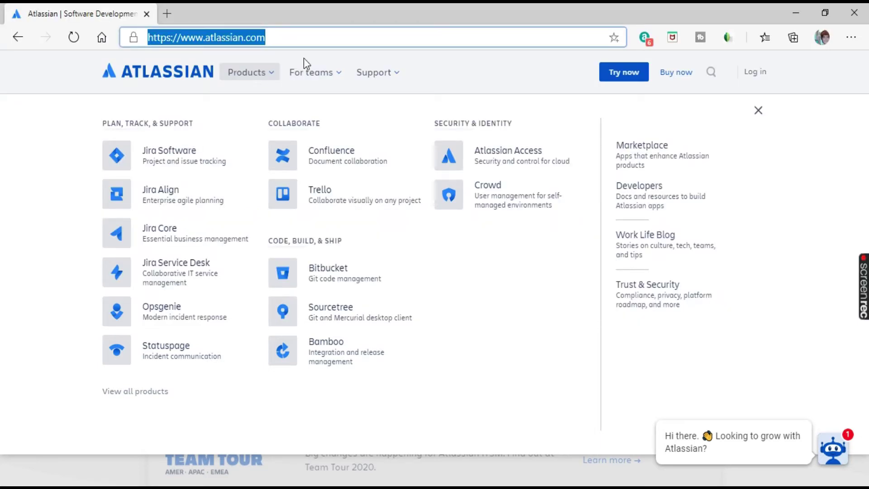
pyautogui.click(270, 82)
pyautogui.click(269, 78)
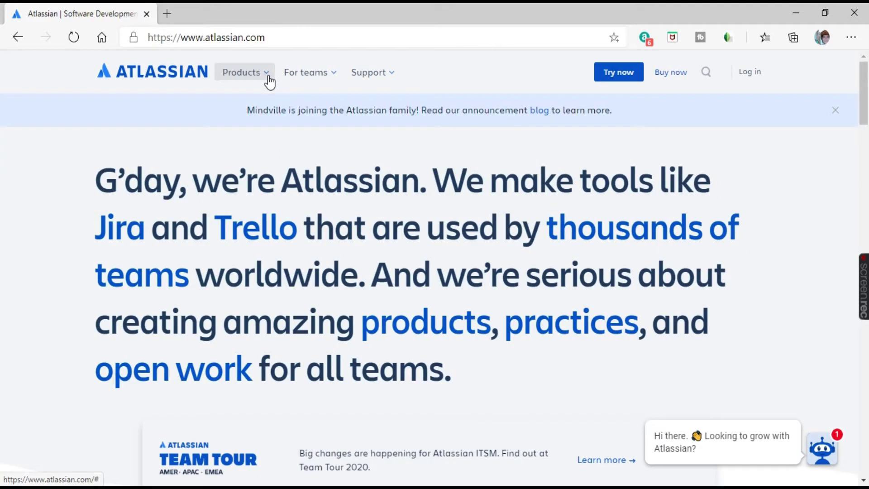
pyautogui.click(269, 78)
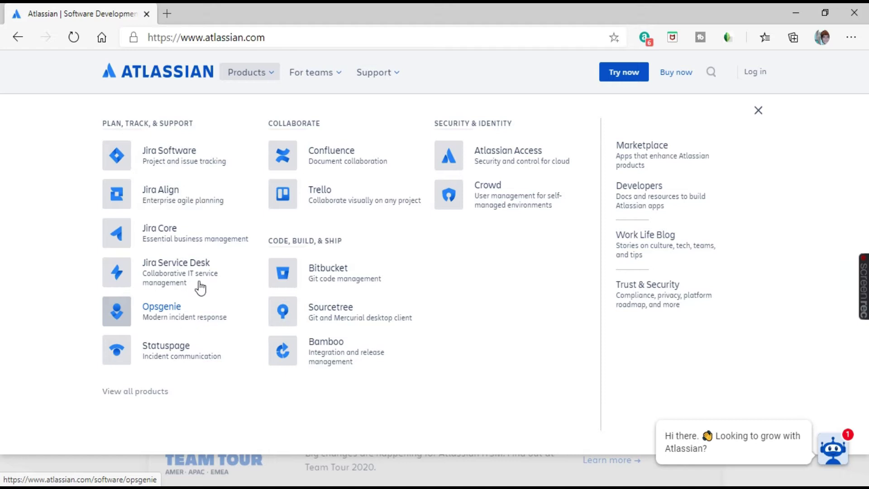
pyautogui.click(171, 165)
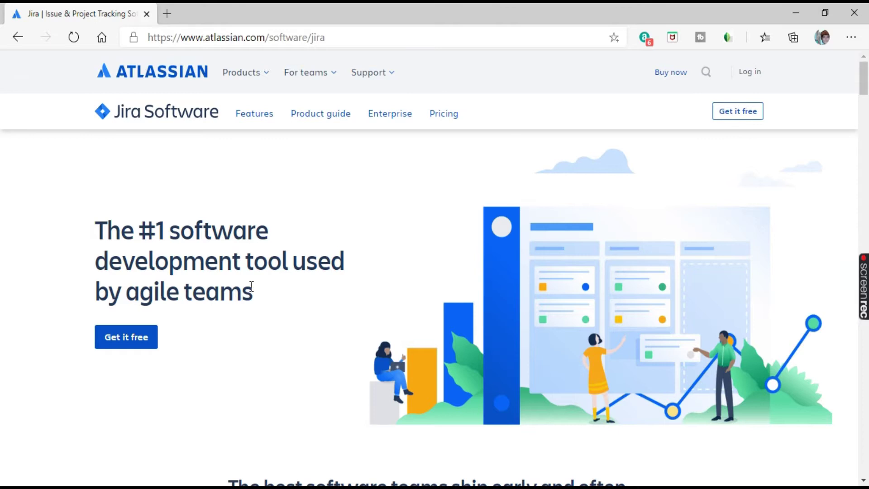
pyautogui.scroll(-4, 279, 256)
pyautogui.scroll(4, 263, 272)
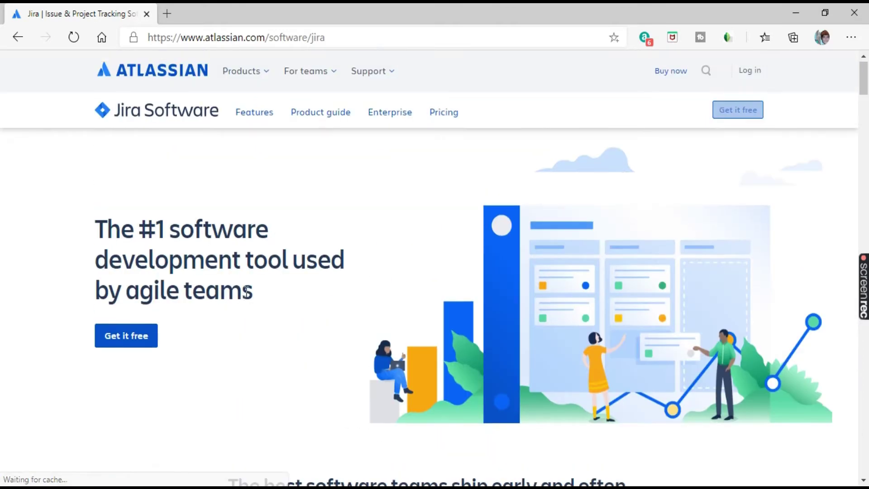
# Step: Choose Get it free, then pick the two-product Jira Software + Confluence free bundle
pyautogui.click(115, 346)
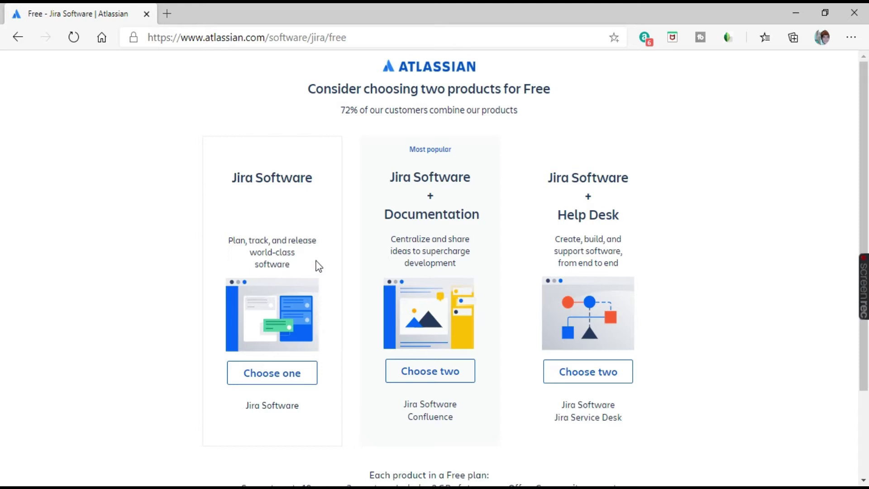
pyautogui.moveTo(389, 178); pyautogui.dragTo(483, 220)
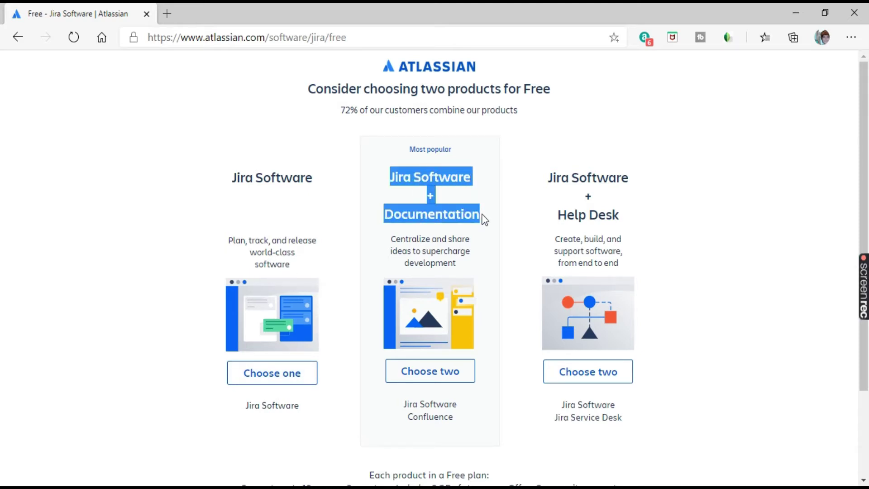
pyautogui.moveTo(548, 178); pyautogui.dragTo(630, 228)
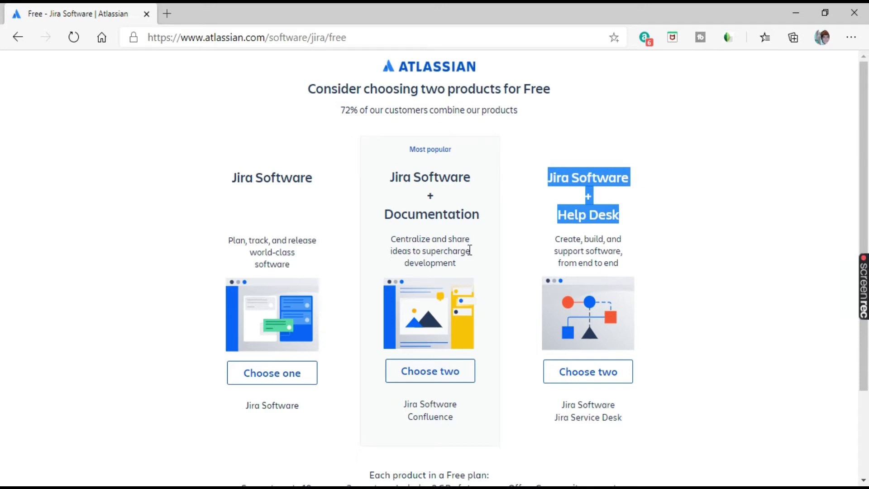
pyautogui.click(751, 120)
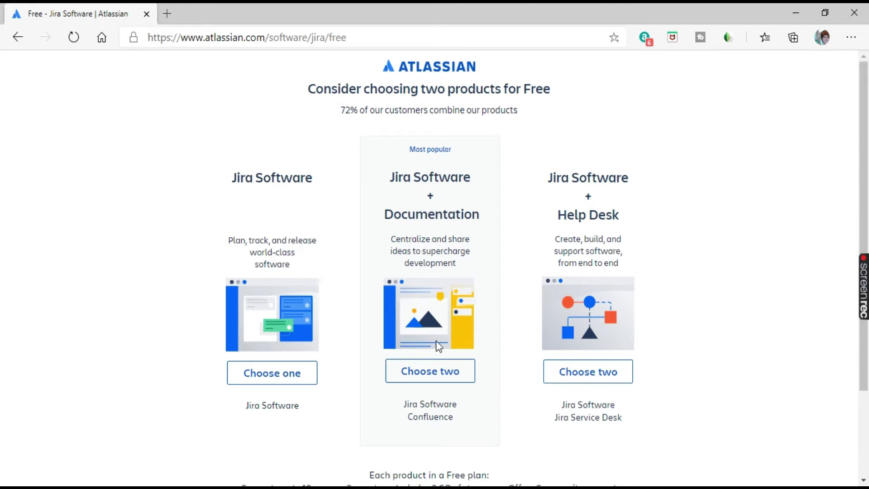
pyautogui.click(427, 385)
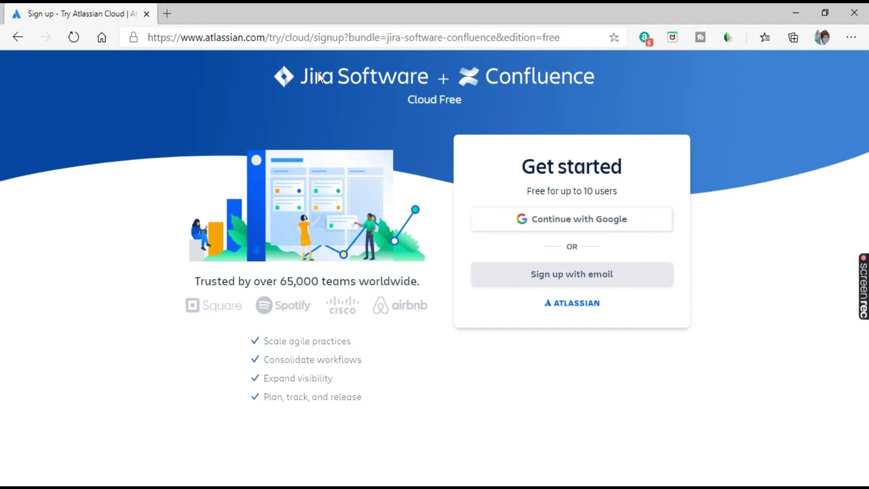
# Step: Start signing up with email and fill in the work email from saved suggestions
pyautogui.moveTo(468, 100); pyautogui.dragTo(398, 105)
pyautogui.click(506, 121)
pyautogui.click(561, 280)
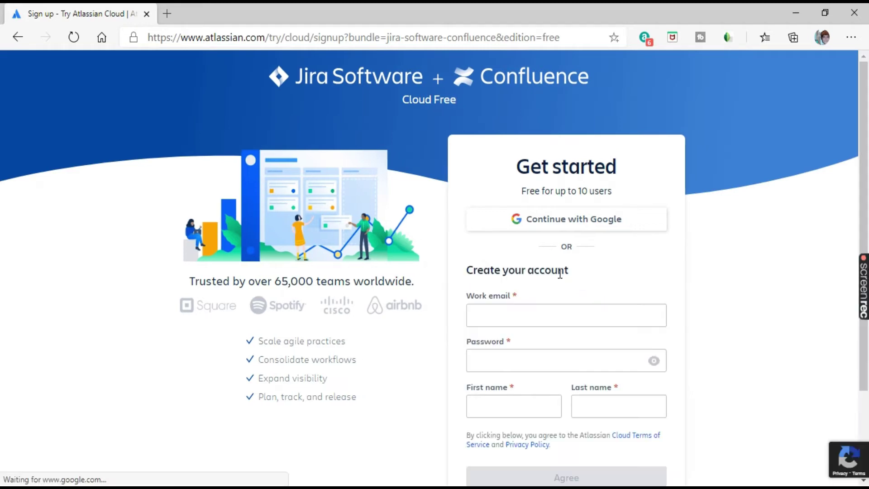
pyautogui.click(490, 316)
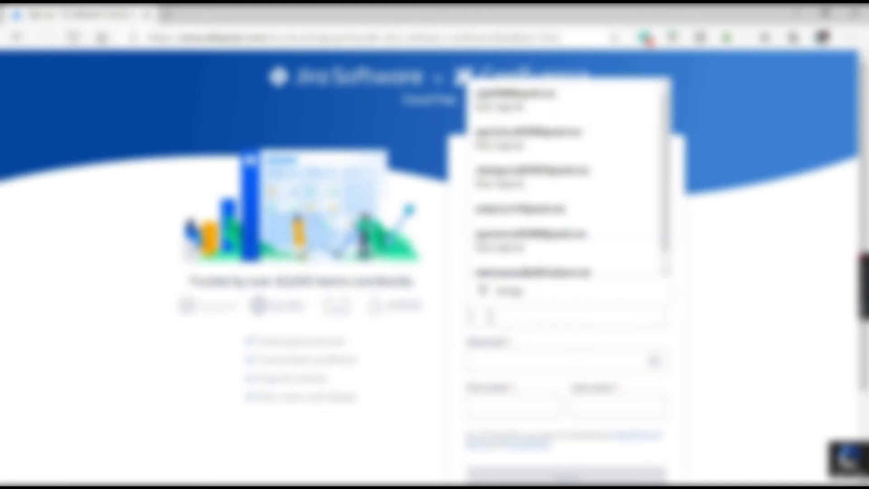
pyautogui.write('ab')
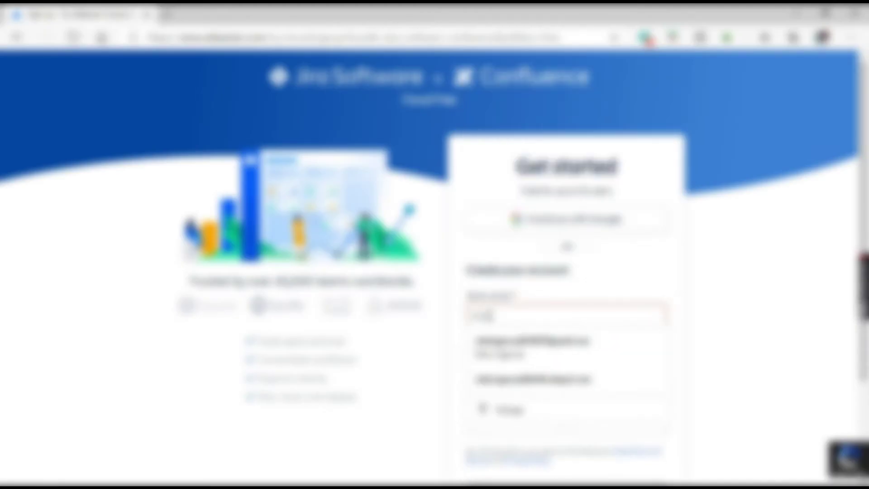
pyautogui.click(541, 358)
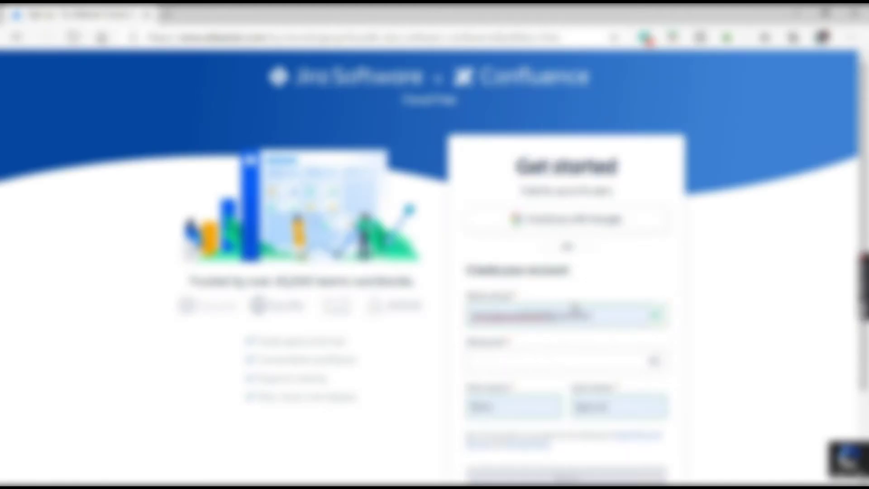
# Step: Complete the first and last name and account password, then agree to create the account
pyautogui.scroll(-2, 486, 357)
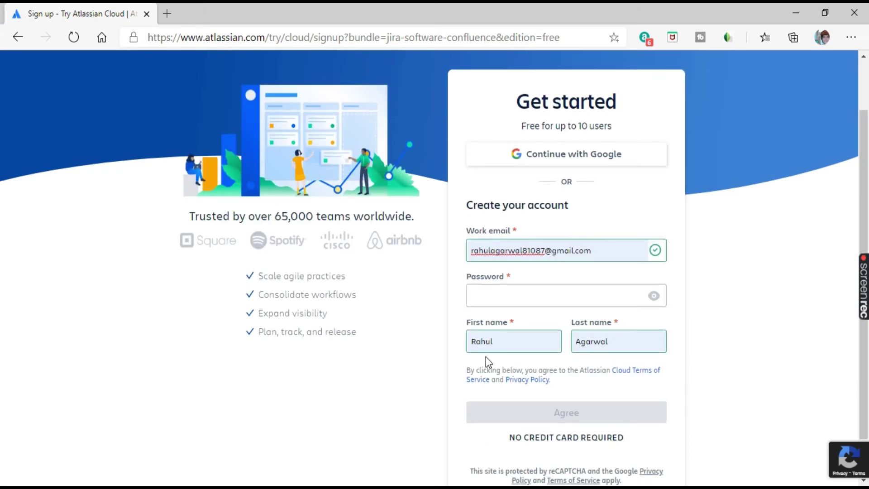
pyautogui.doubleClick(516, 343)
pyautogui.click(631, 351)
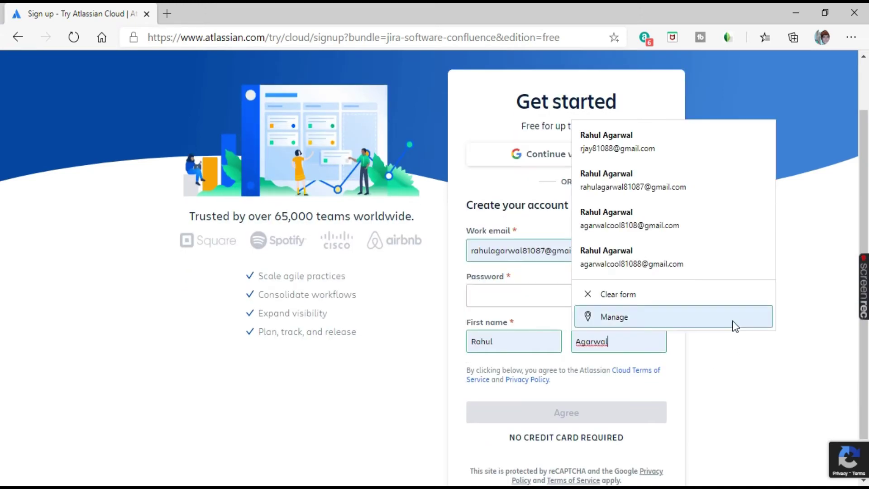
pyautogui.click(734, 319)
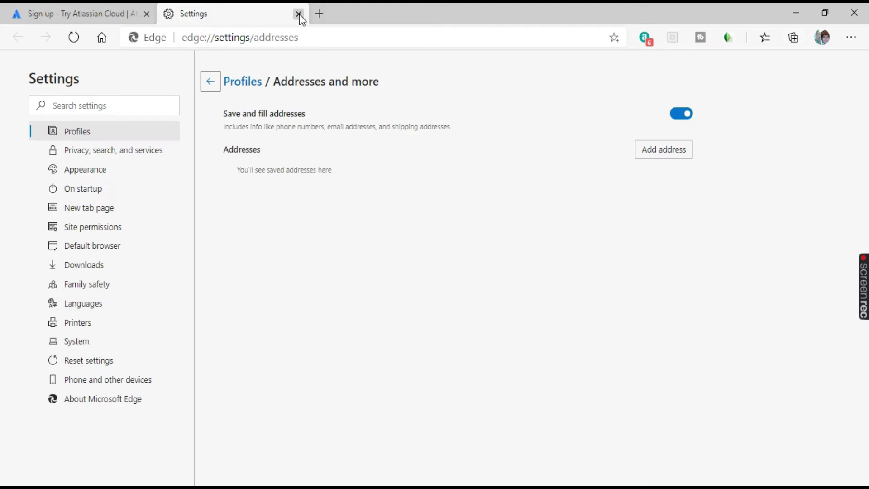
pyautogui.click(299, 14)
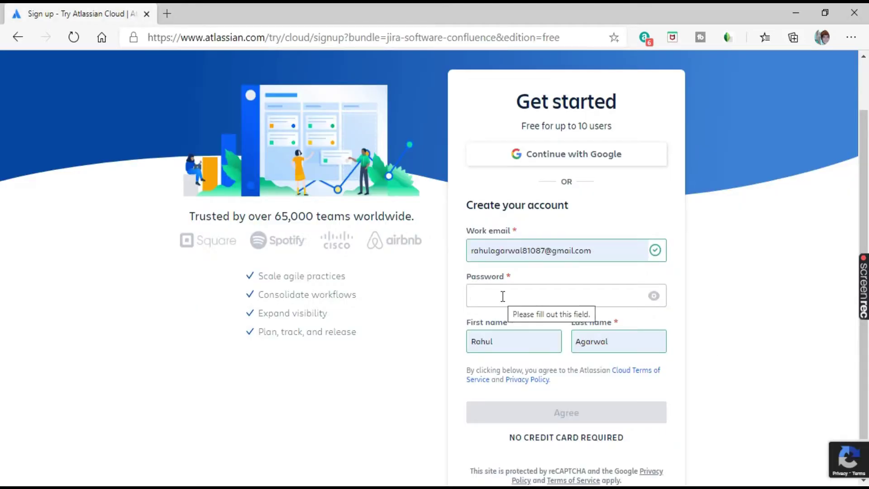
pyautogui.write('******')
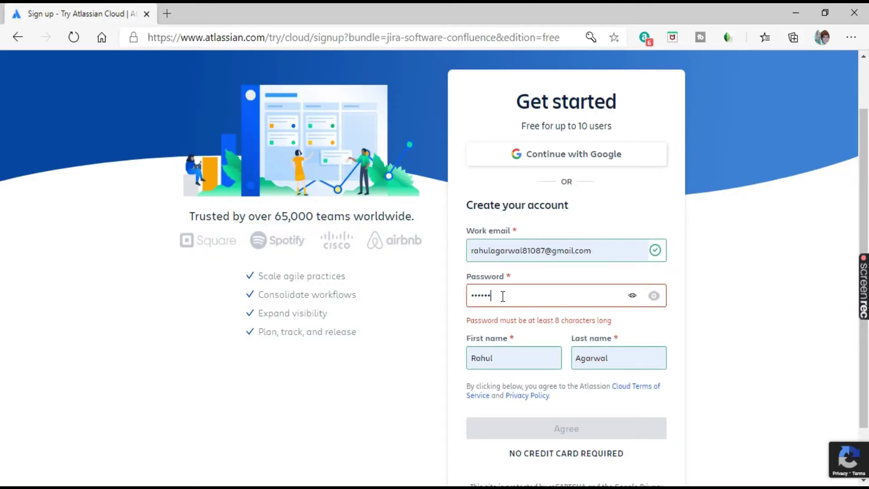
pyautogui.write('**')
pyautogui.click(573, 427)
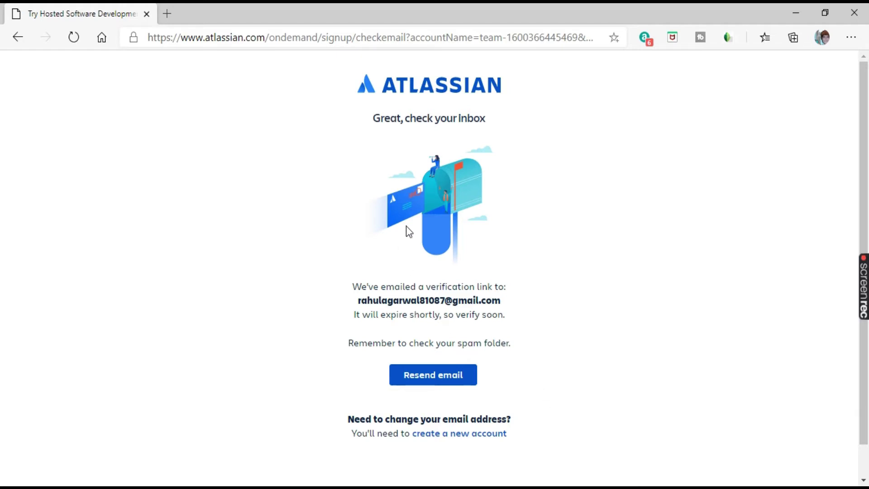
# Step: Open Gmail in a new browser tab to find the verification message
pyautogui.moveTo(353, 283); pyautogui.dragTo(576, 320)
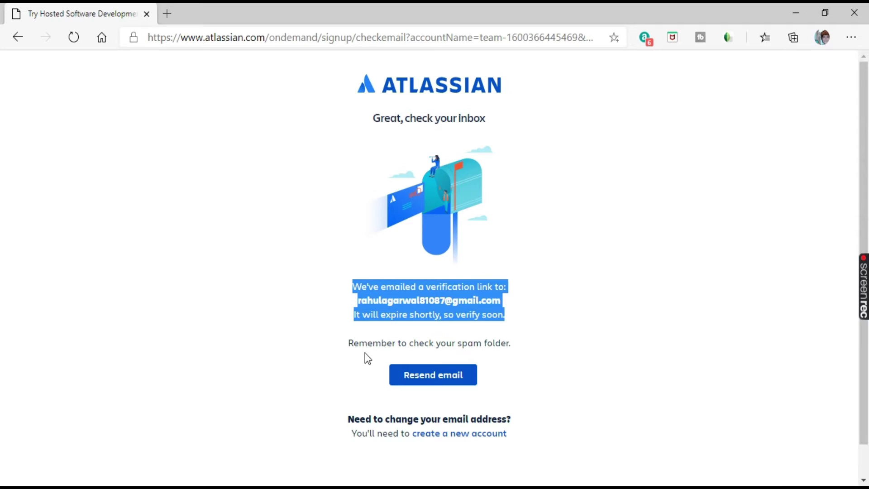
pyautogui.click(331, 308)
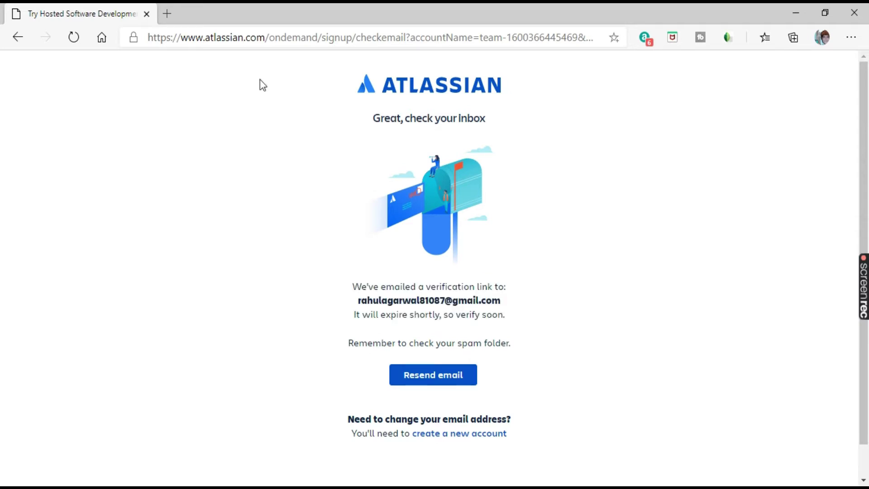
pyautogui.click(168, 14)
pyautogui.write('gmail')
pyautogui.press('Return')
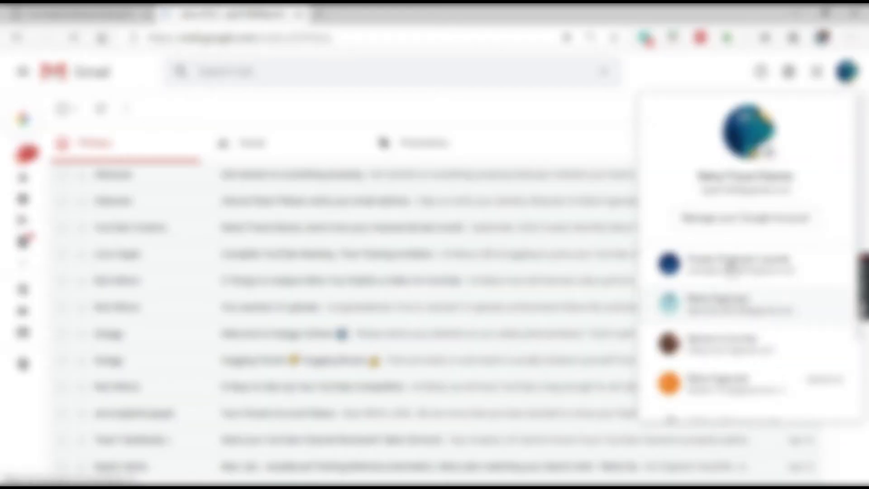
pyautogui.click(725, 301)
pyautogui.click(272, 16)
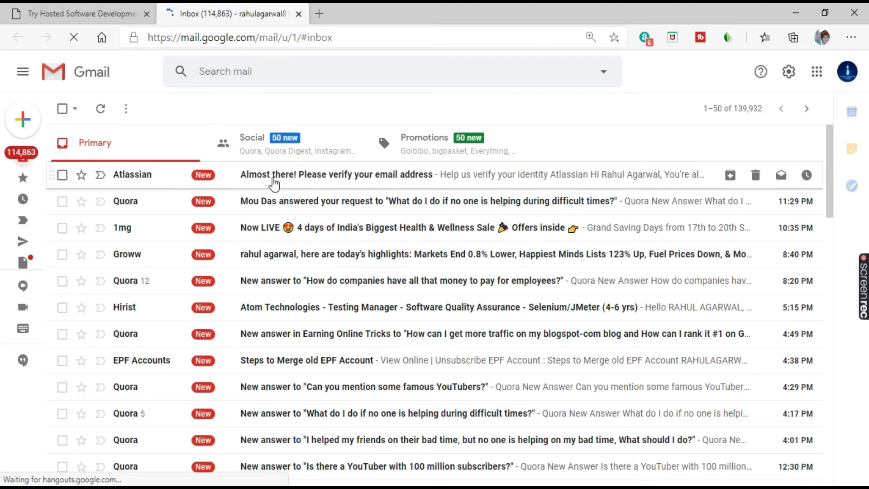
pyautogui.click(275, 179)
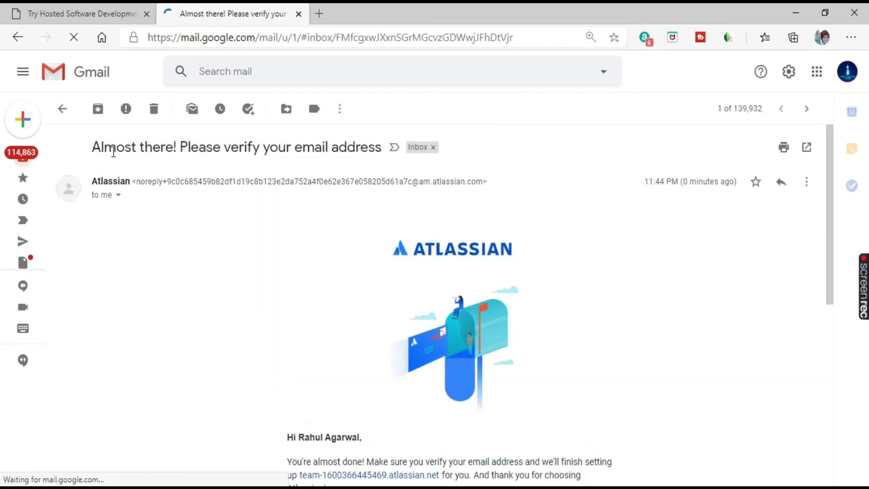
pyautogui.scroll(-1, 351, 327)
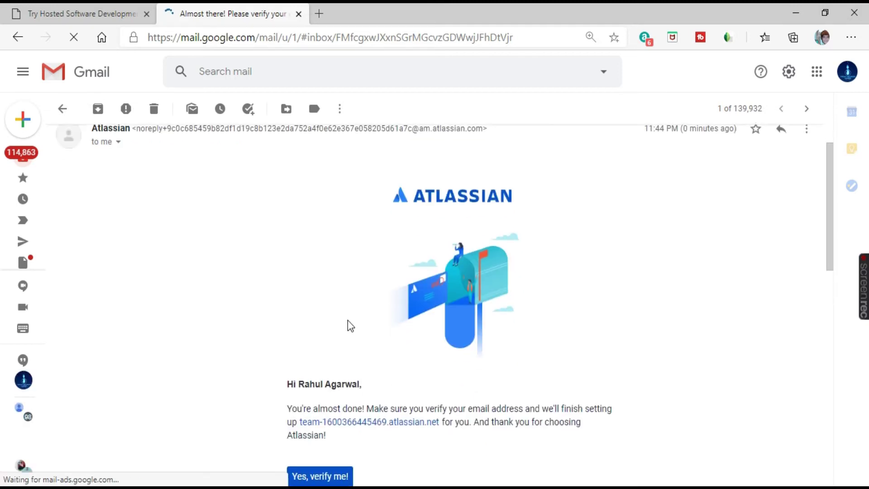
pyautogui.scroll(-2, 351, 326)
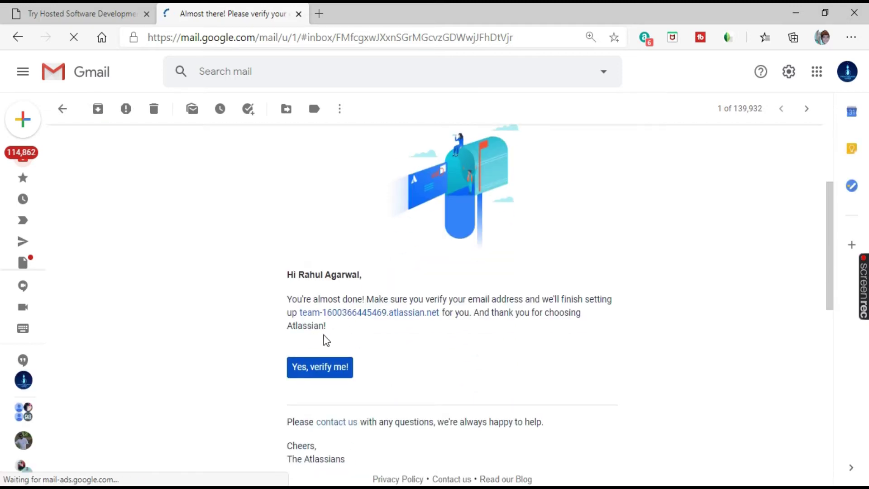
pyautogui.click(327, 369)
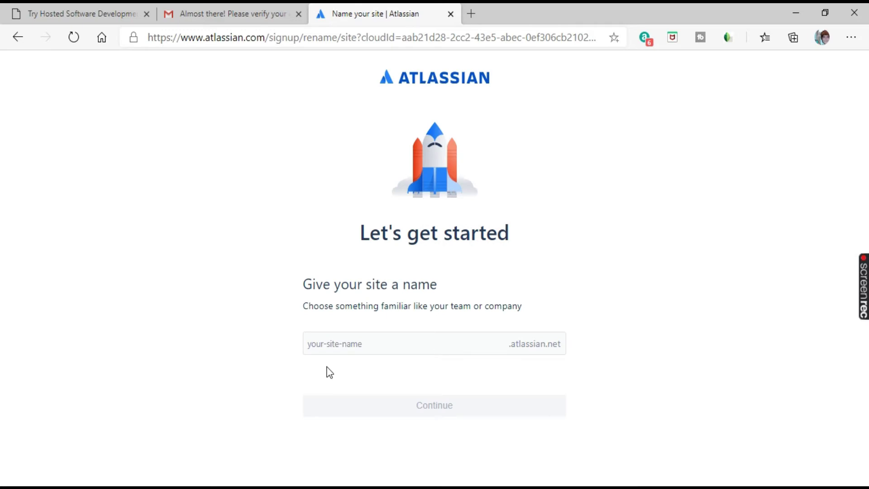
# Step: Enter rahulqalabs1 as the site name and continue
pyautogui.click(370, 347)
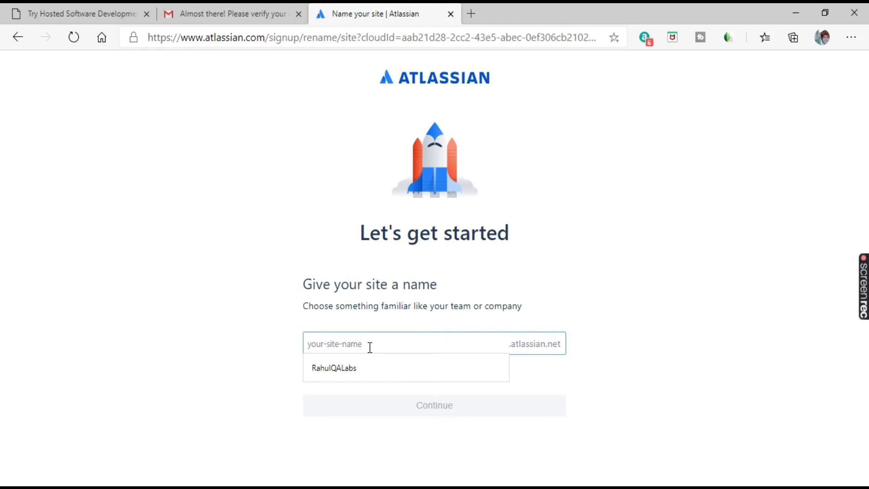
pyautogui.write('rahulqalabs1')
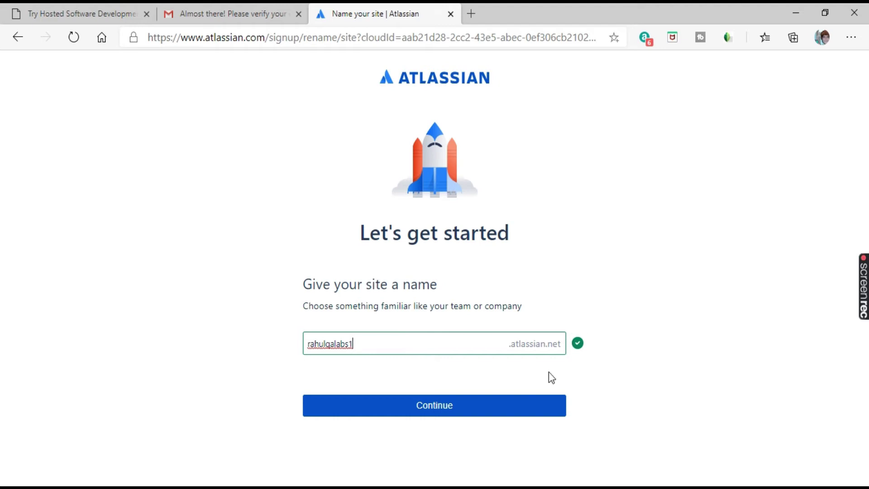
pyautogui.moveTo(357, 345); pyautogui.dragTo(305, 344)
pyautogui.click(231, 368)
pyautogui.click(429, 405)
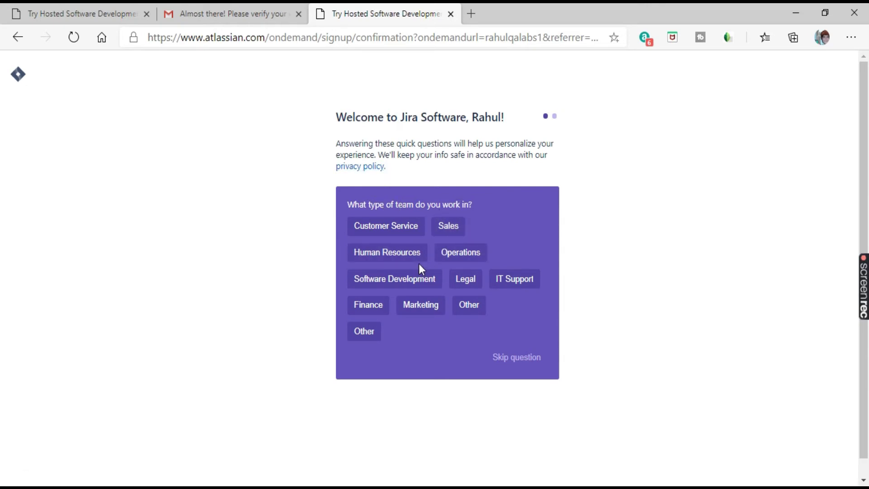
# Step: Choose Software Development as the team type and QA Engineer as the role
pyautogui.click(409, 289)
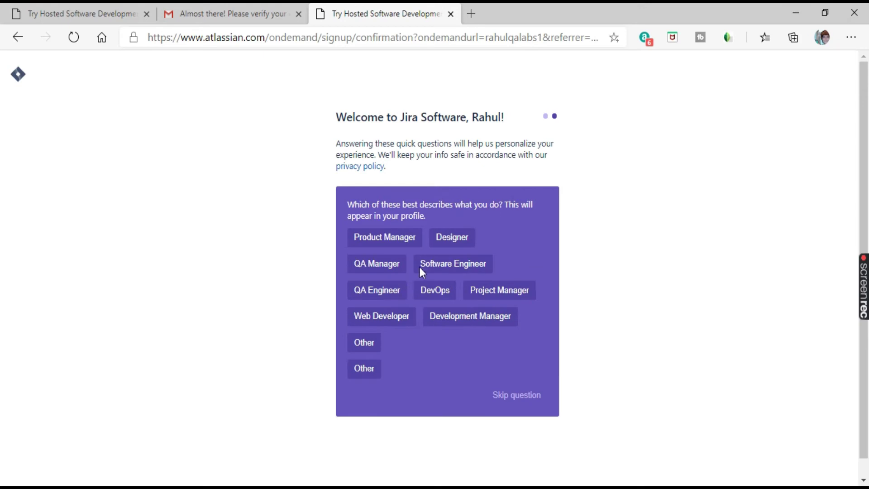
pyautogui.click(376, 295)
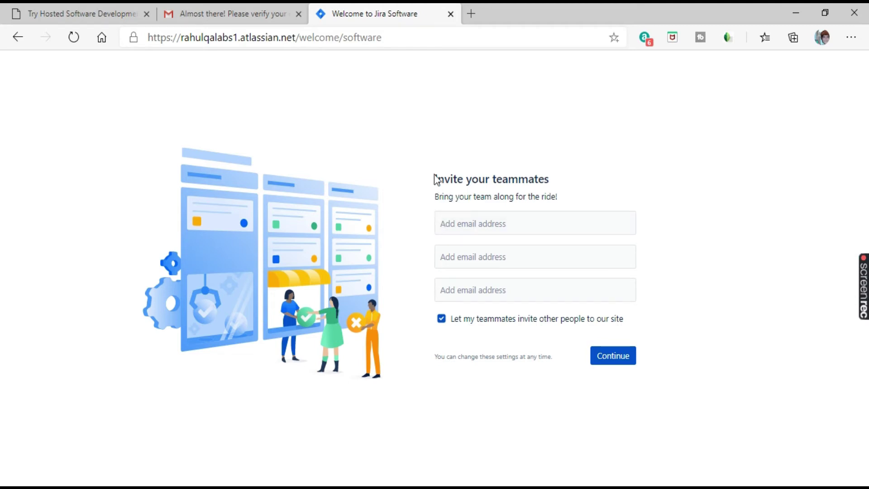
# Step: Fill teammate e-mails from suggestions, untick 'Let my teammates invite other people', and send the invitations
pyautogui.moveTo(435, 179); pyautogui.dragTo(569, 211)
pyautogui.click(505, 224)
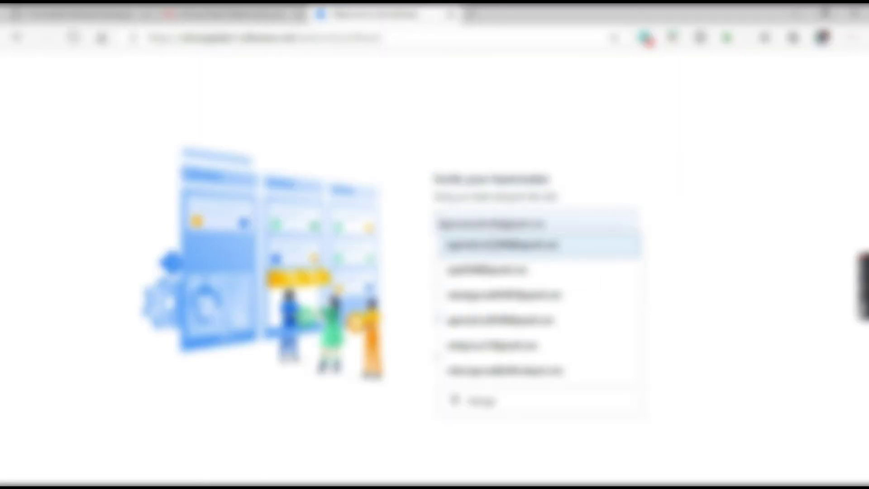
pyautogui.click(605, 178)
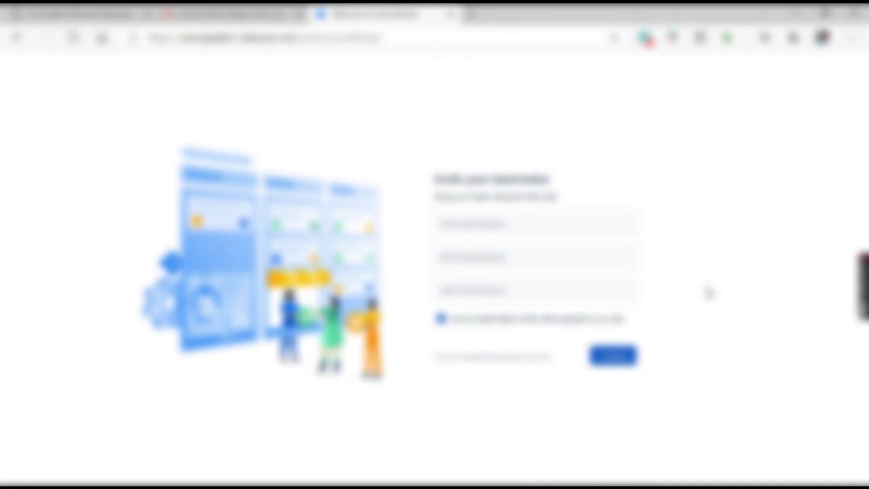
pyautogui.click(443, 319)
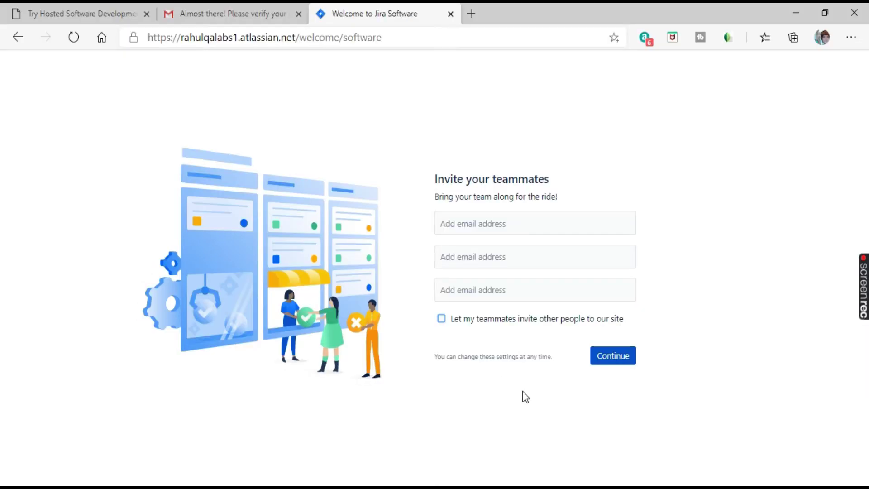
pyautogui.click(519, 227)
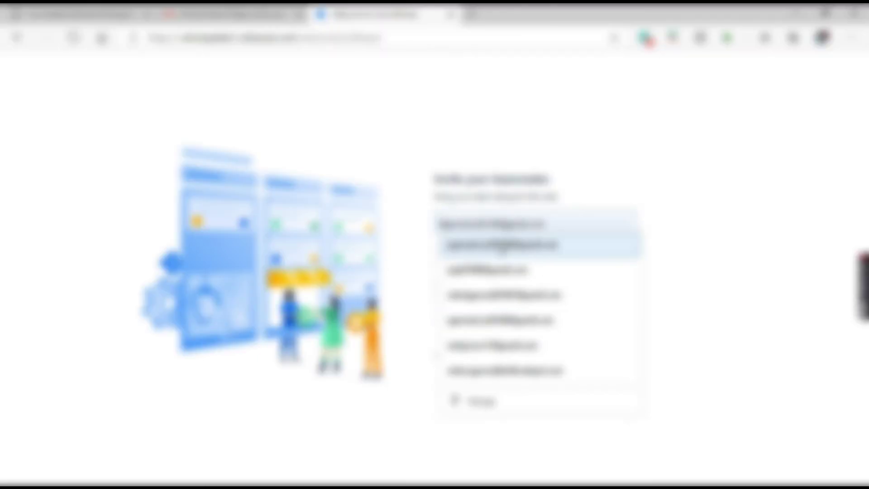
pyautogui.click(503, 247)
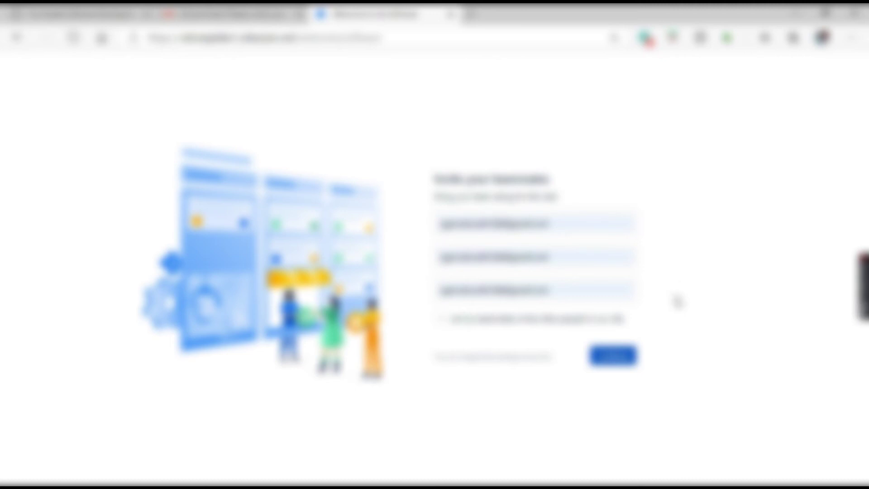
pyautogui.click(623, 360)
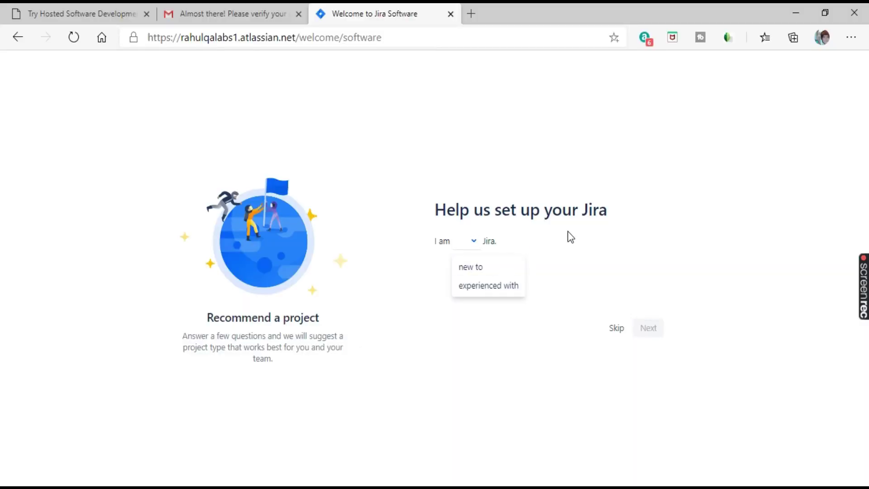
# Step: Answer 'experienced with' Jira, 'new to' agile, 'fixing bugs' and 'tight' schedule, then submit
pyautogui.click(484, 287)
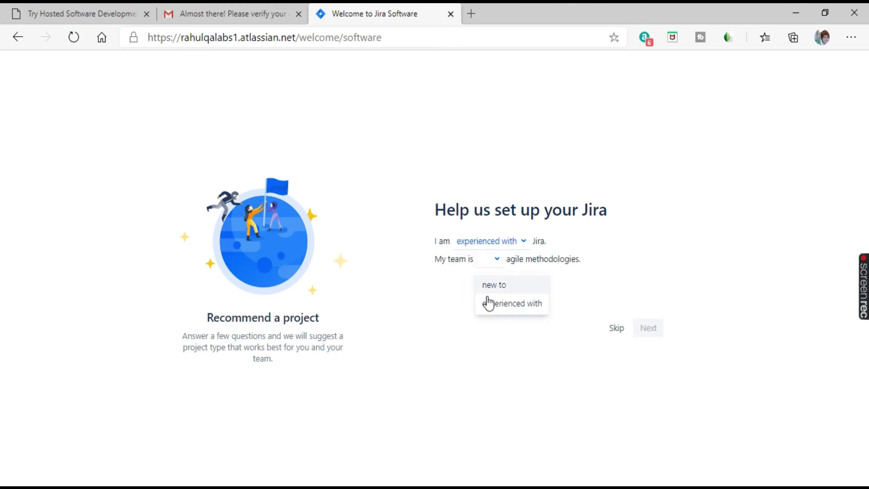
pyautogui.click(505, 284)
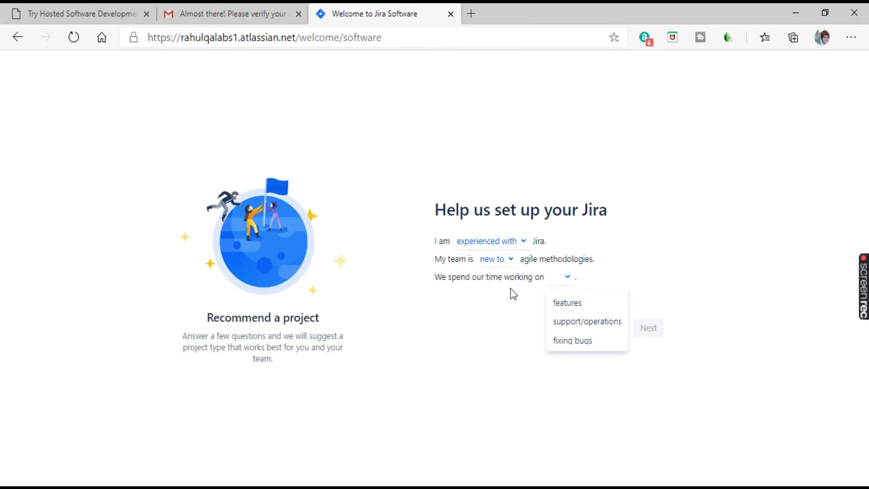
pyautogui.click(574, 341)
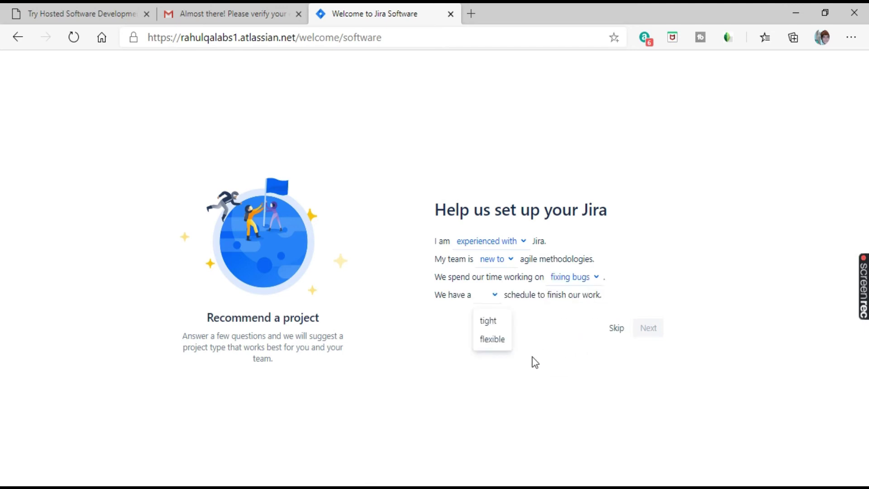
pyautogui.click(489, 322)
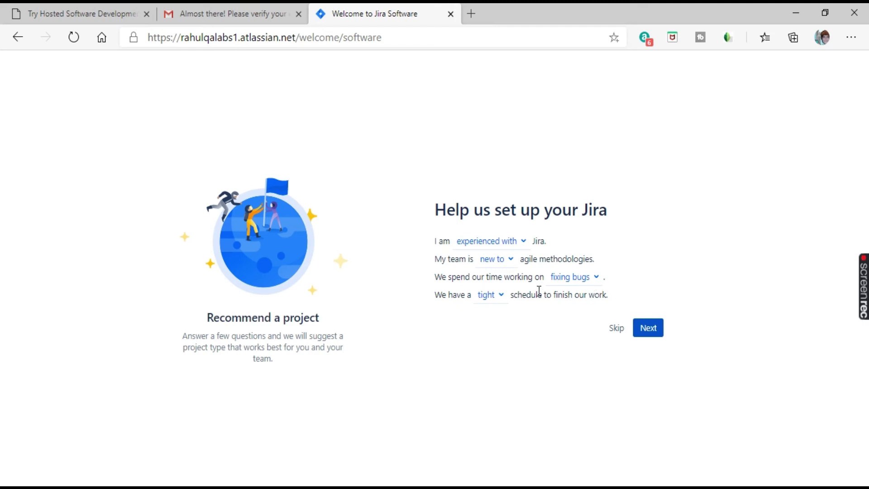
pyautogui.click(650, 329)
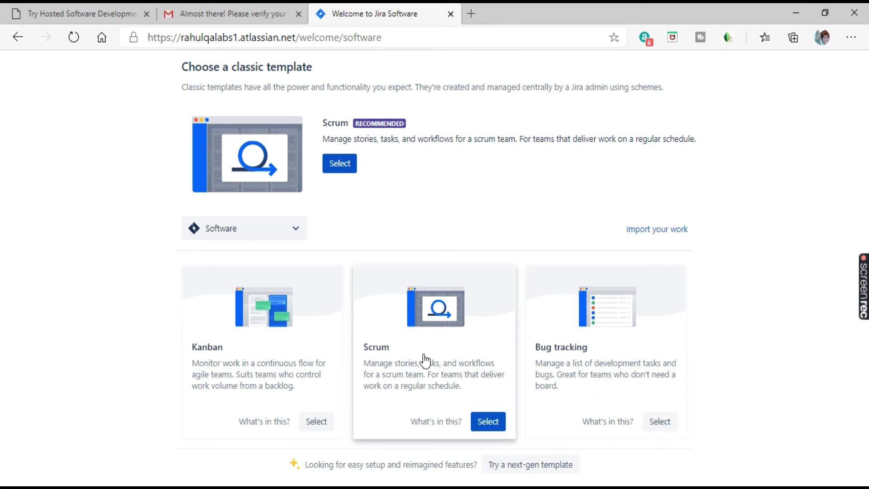
# Step: Pick the Scrum card from the classic project templates
pyautogui.click(481, 426)
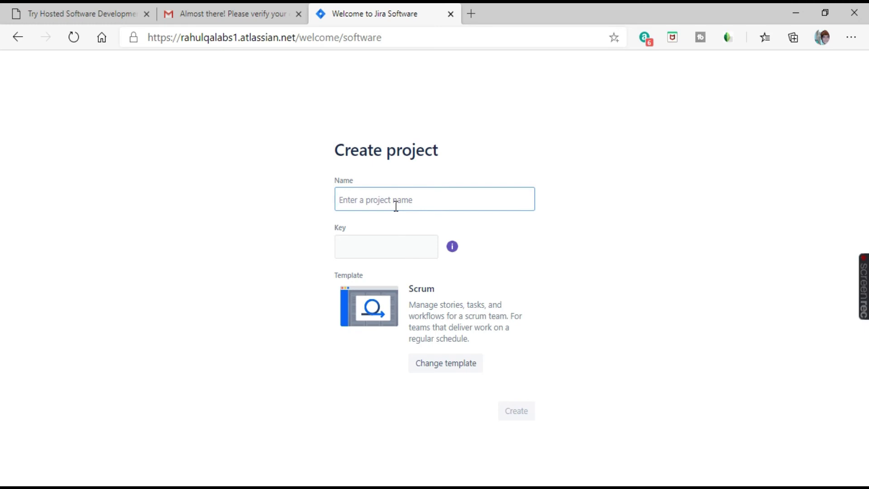
# Step: Create the classic Scrum project named 'DemoProject1' with key DEM
pyautogui.write('Dem')
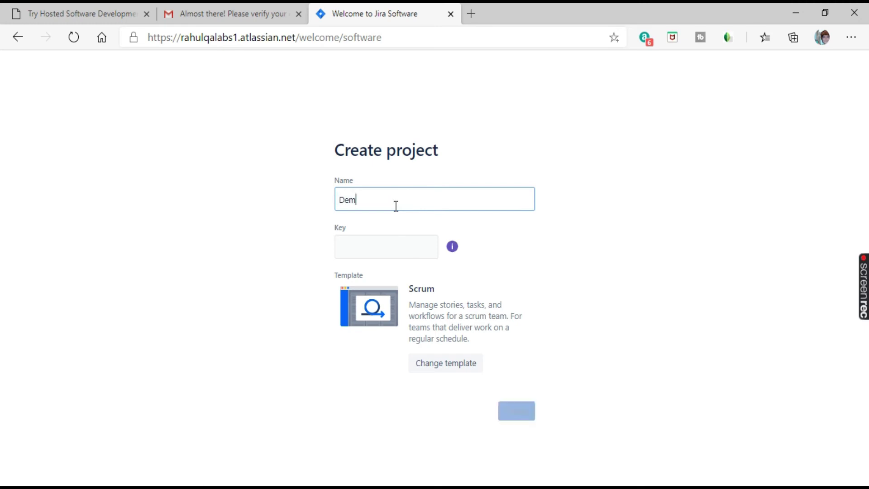
pyautogui.write('oProject1')
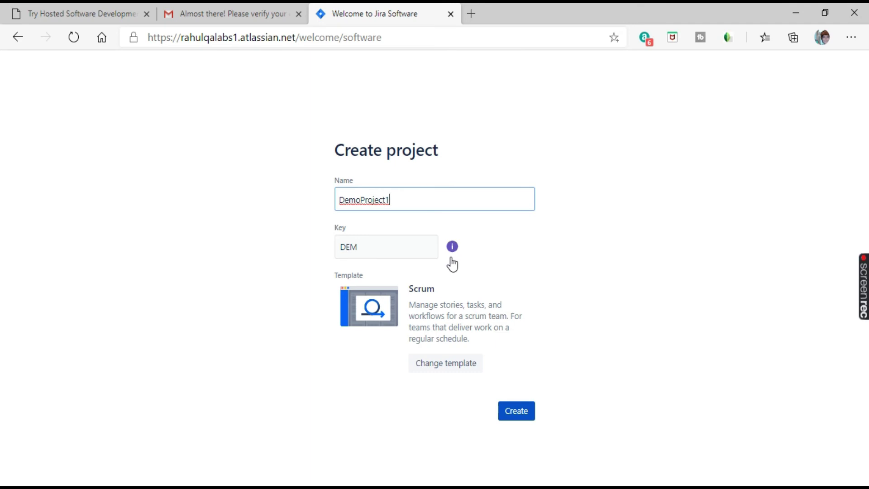
pyautogui.moveTo(453, 254)
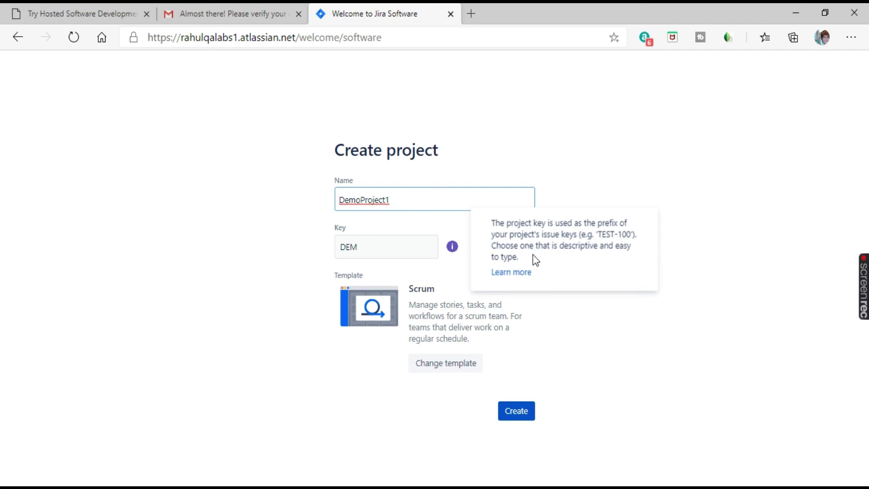
pyautogui.click(371, 247)
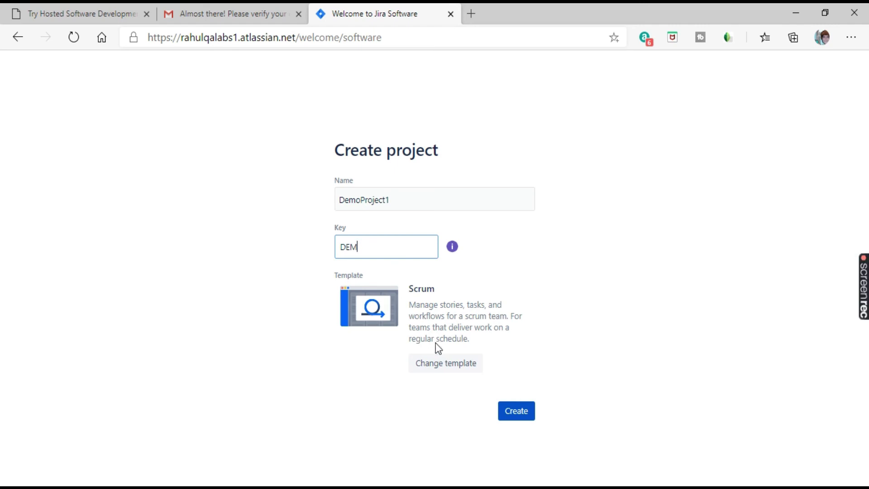
pyautogui.moveTo(410, 288); pyautogui.dragTo(436, 286)
pyautogui.click(544, 267)
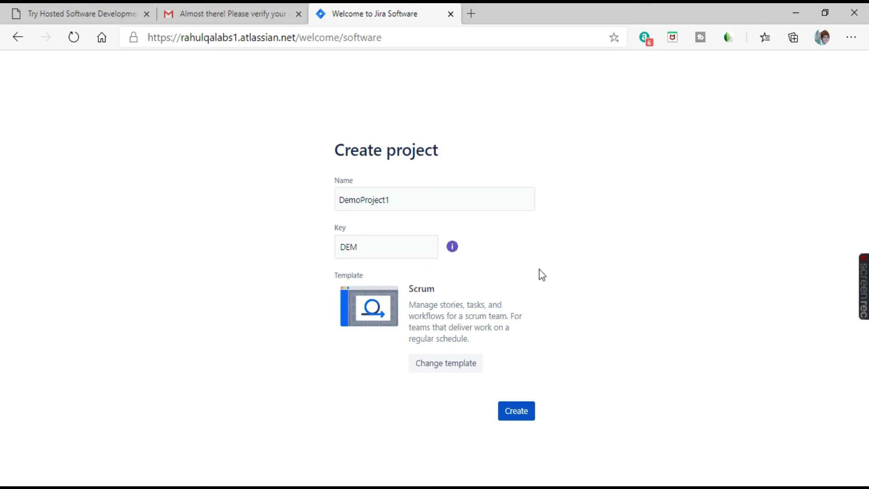
pyautogui.click(517, 421)
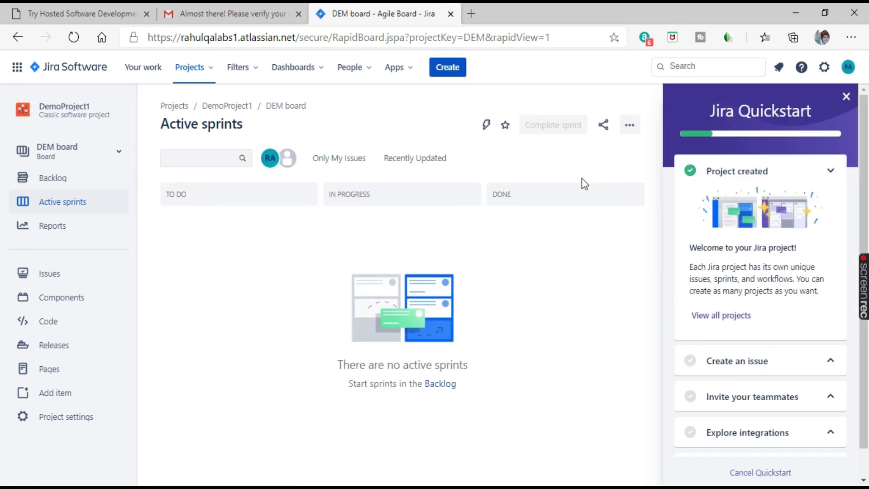
# Step: Dismiss the Jira Quickstart checklist panel beside the DEM board
pyautogui.click(846, 97)
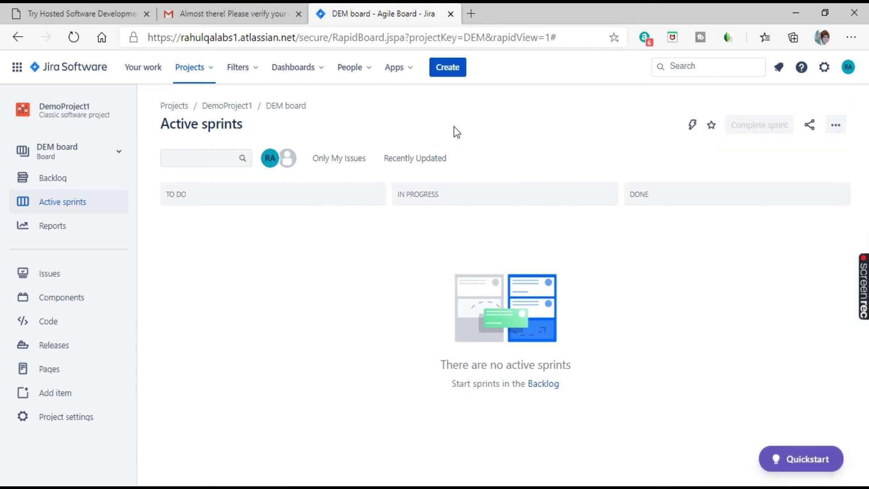